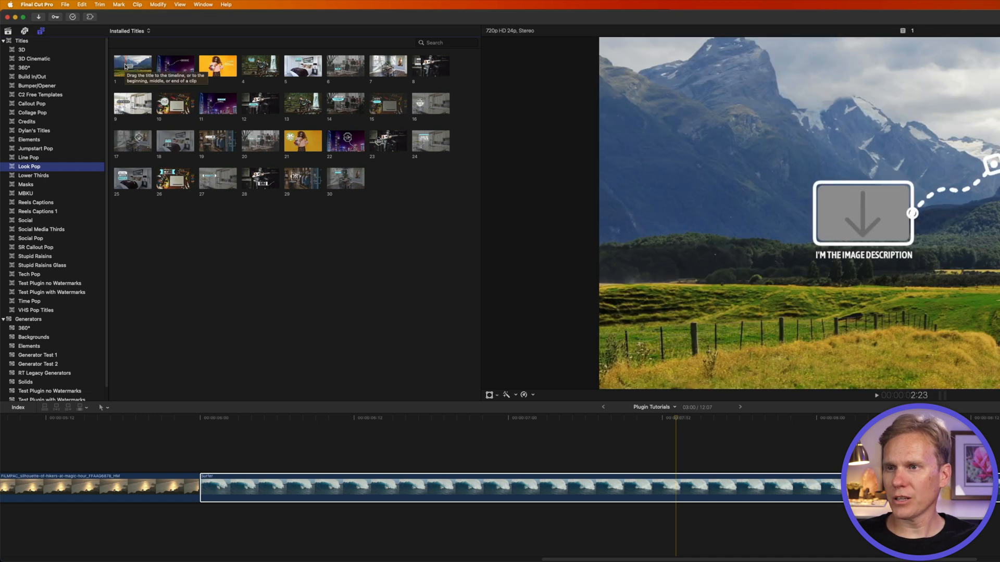
Attach Look Pop title 1 to the surfer with an object track, and fit the title to the Surfer clip's start and end
{"action": "left_click_drag", "start_coordinate": [129, 67], "coordinate": [882, 253]}
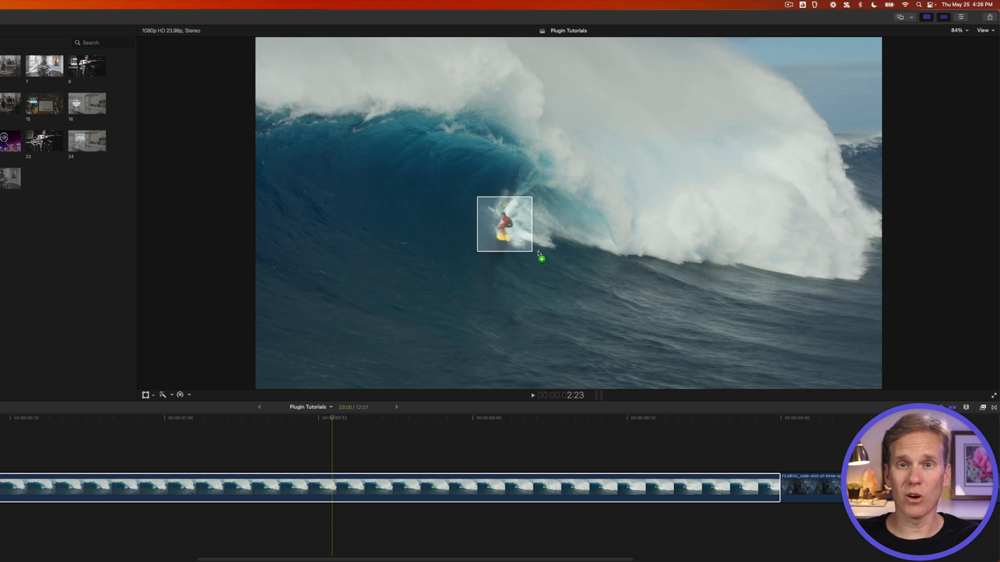
{"action": "left_click_drag", "start_coordinate": [538, 253], "coordinate": [537, 246]}
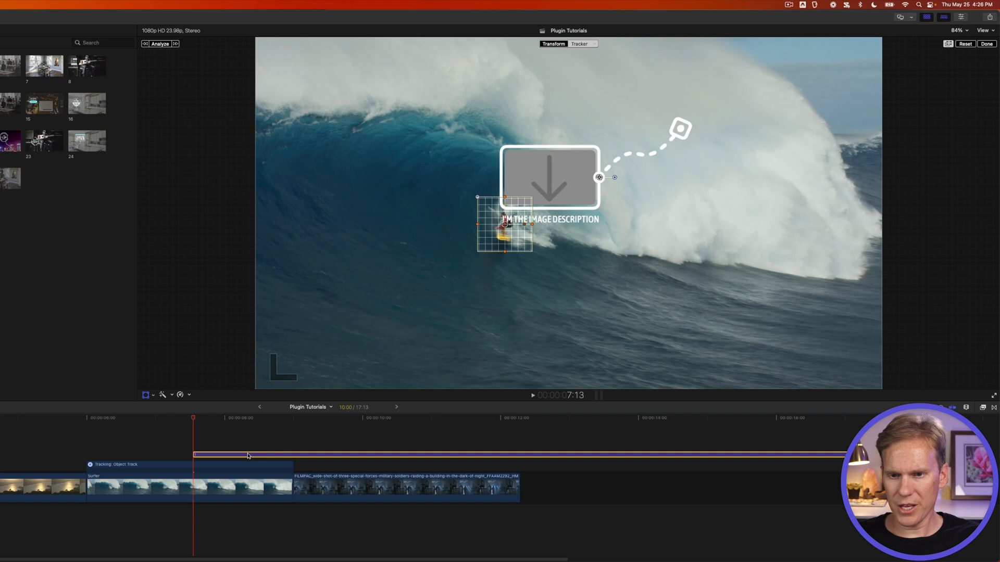
{"action": "left_click_drag", "start_coordinate": [247, 456], "coordinate": [145, 458]}
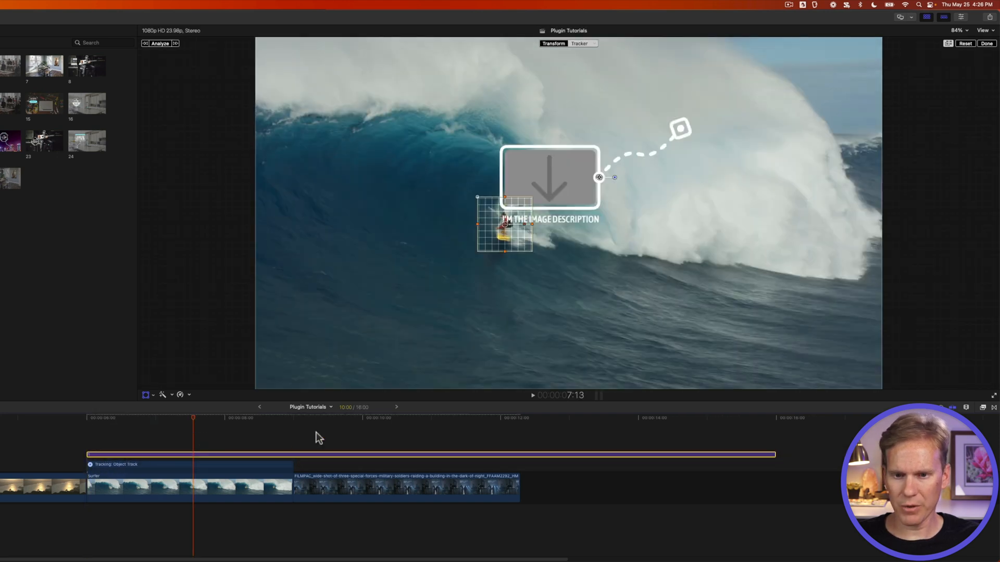
{"action": "left_click", "coordinate": [293, 419]}
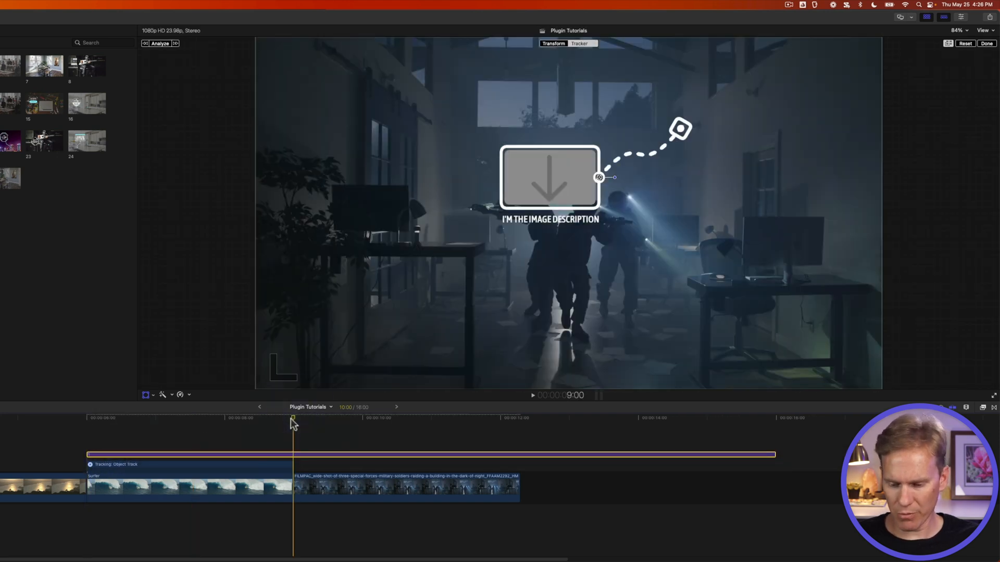
{"action": "key", "text": "alt+]"}
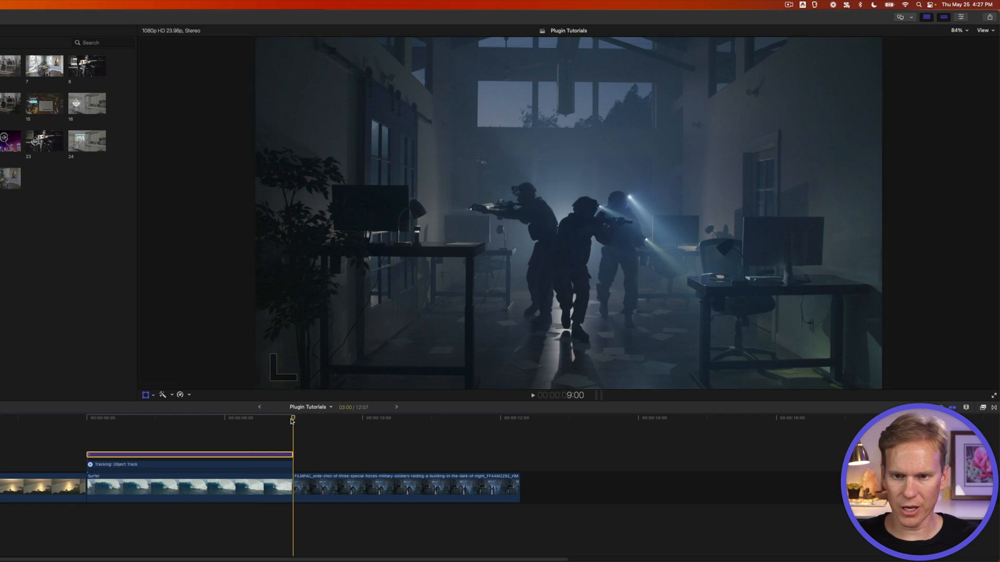
Fit a small rounded tracking region around the surfer at the clip's first frame and analyze the motion
{"action": "key", "text": "Up"}
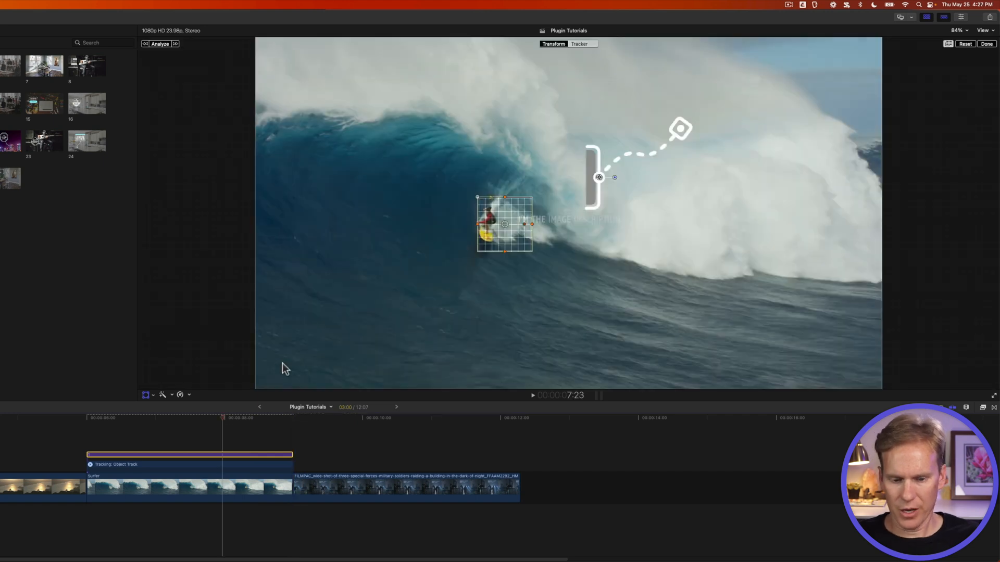
{"action": "left_click_drag", "start_coordinate": [490, 235], "coordinate": [601, 258]}
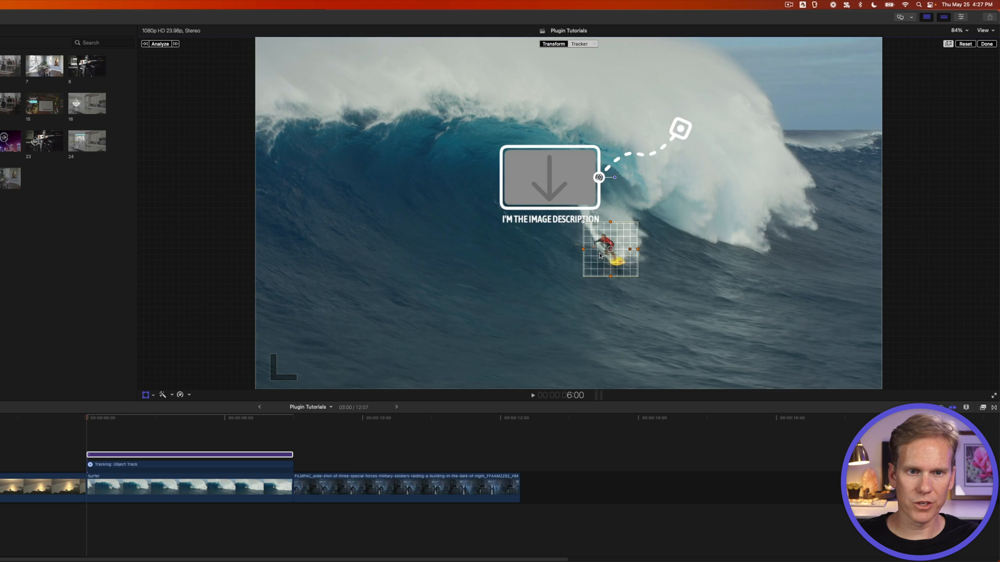
{"action": "left_click_drag", "start_coordinate": [611, 224], "coordinate": [632, 250]}
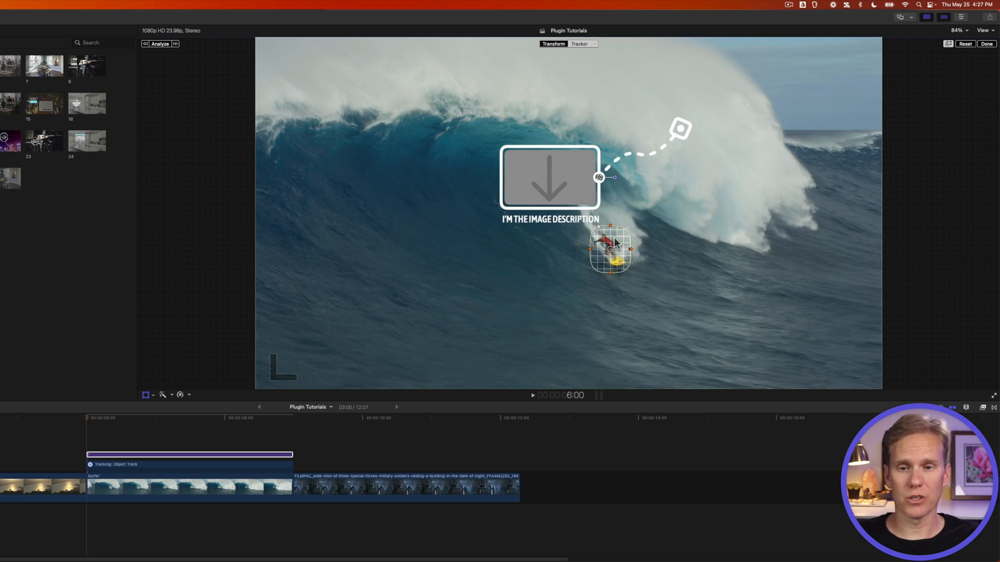
{"action": "left_click", "coordinate": [161, 43]}
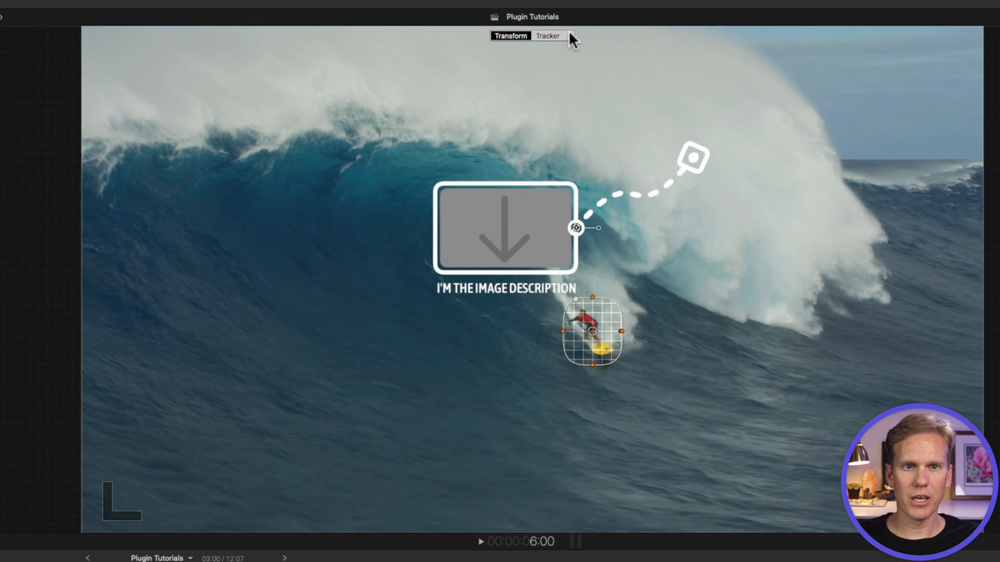
Turn off Rotation for the tracker, and play back the tracked title with the onscreen transform closed
{"action": "left_click", "coordinate": [594, 41]}
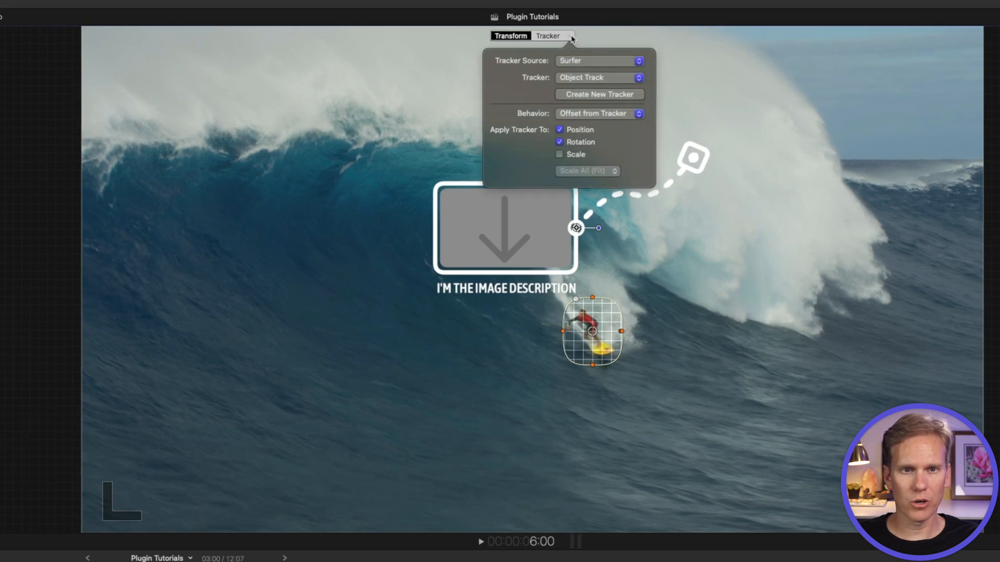
{"action": "left_click", "coordinate": [560, 141]}
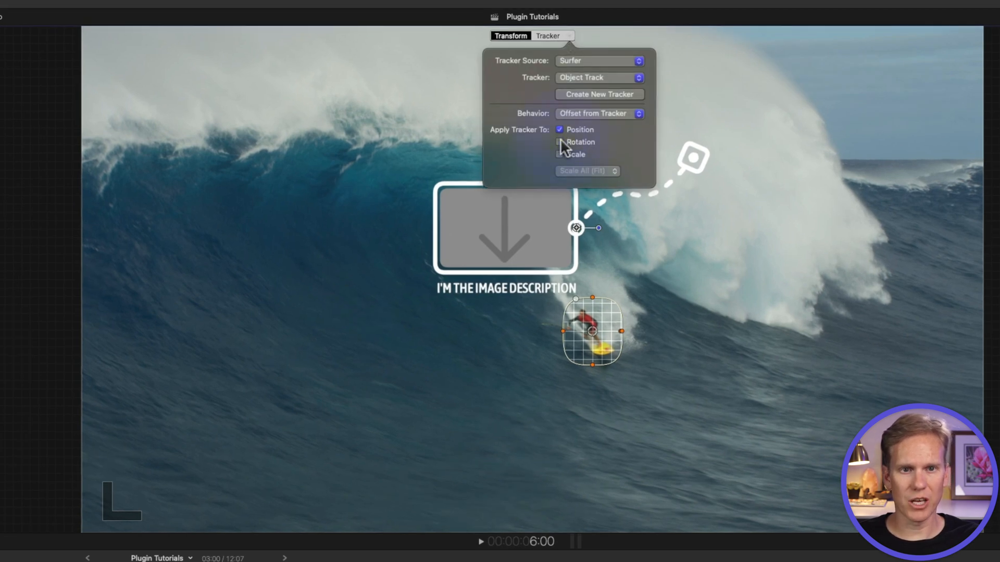
{"action": "left_click", "coordinate": [424, 164]}
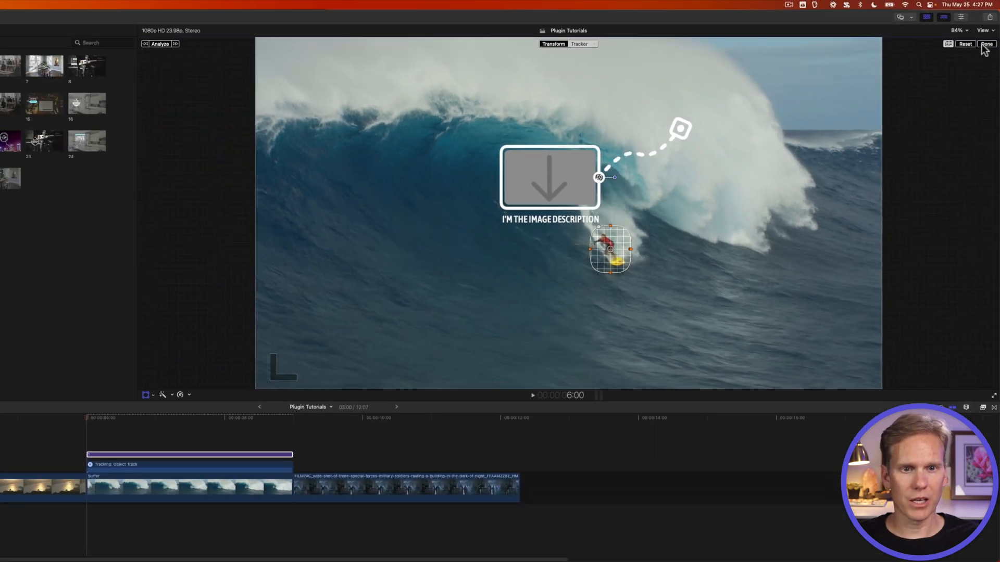
{"action": "left_click", "coordinate": [986, 45]}
{"action": "key", "text": "space"}
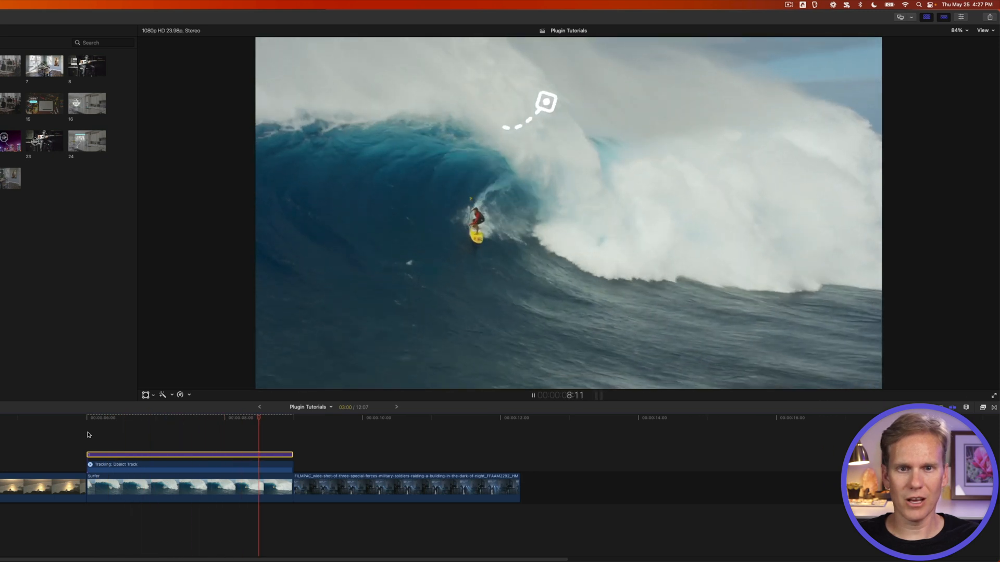
{"action": "key", "text": "space"}
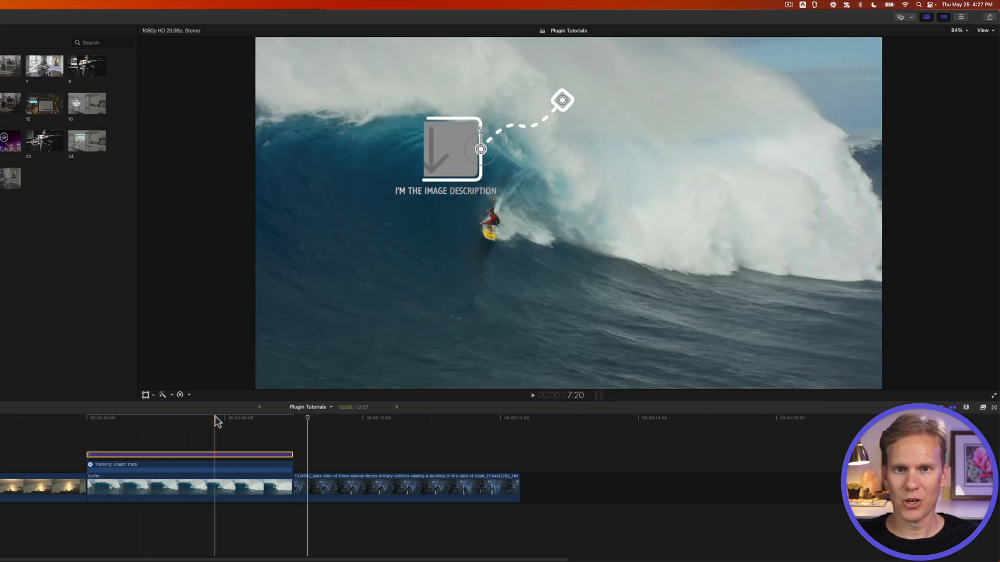
Place the callout's square marker just above the surfer's head and an enlarged image frame over the whitewater up and to his right
{"action": "left_click", "coordinate": [133, 420]}
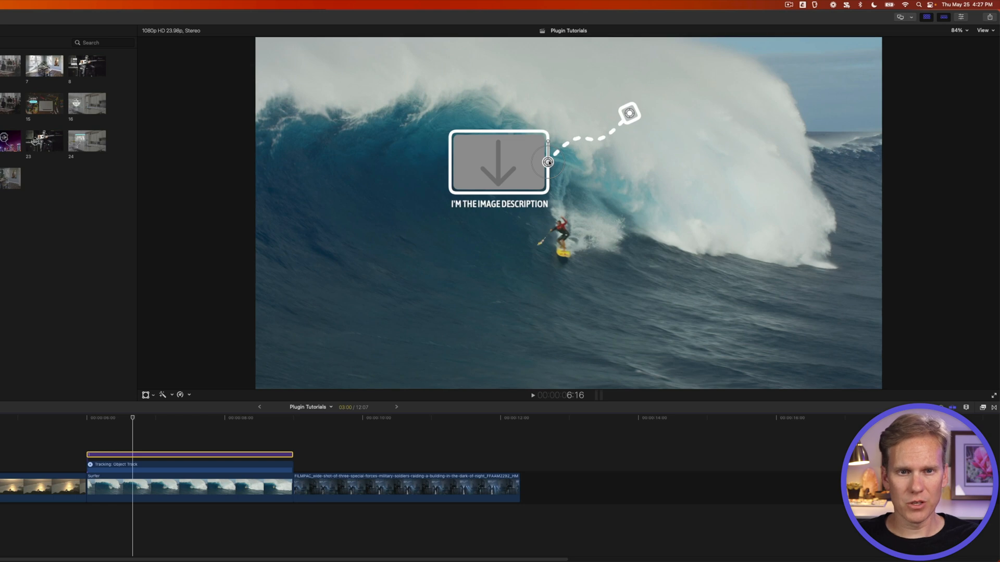
{"action": "left_click_drag", "start_coordinate": [548, 162], "coordinate": [709, 177]}
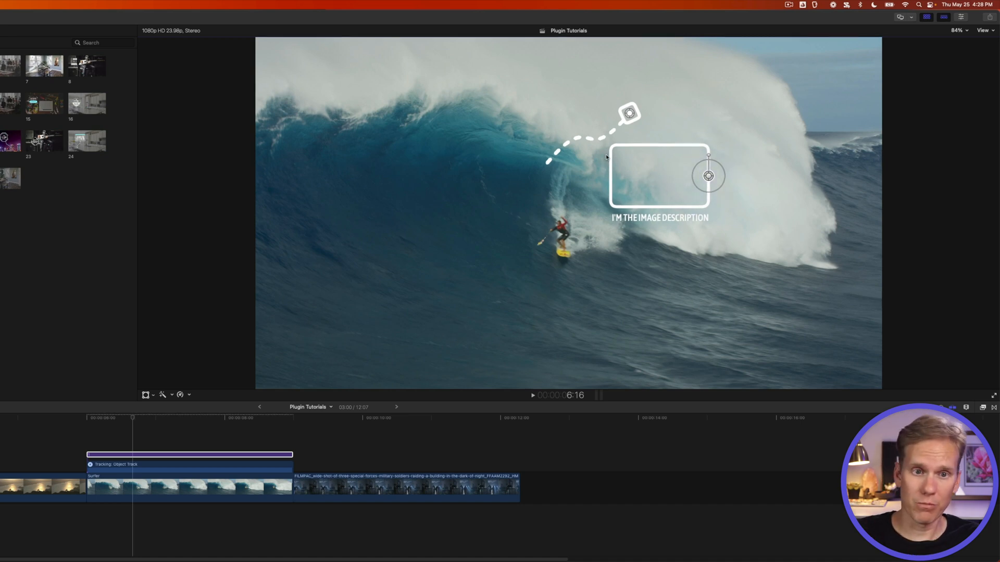
{"action": "left_click_drag", "start_coordinate": [630, 116], "coordinate": [558, 209]}
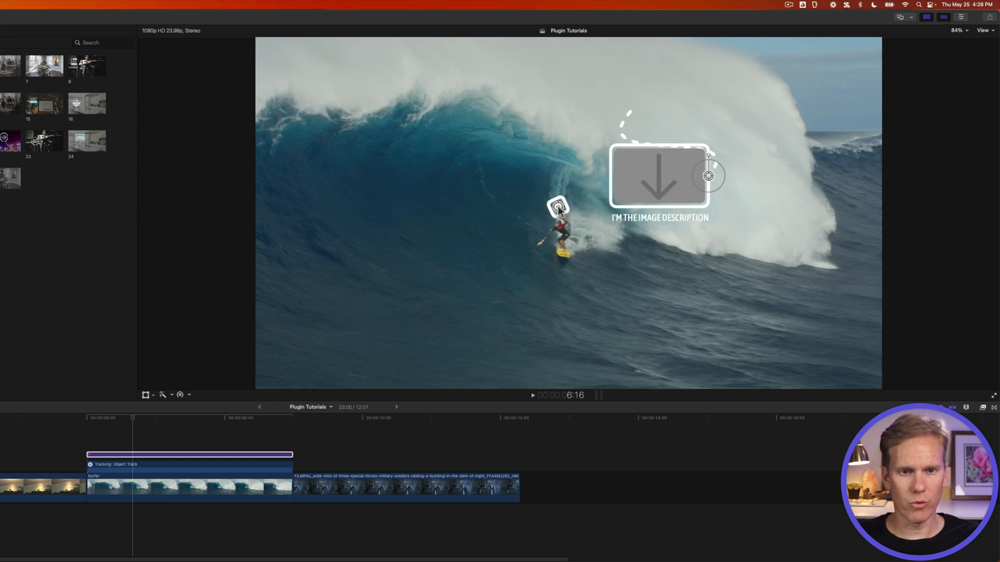
{"action": "left_click_drag", "start_coordinate": [708, 179], "coordinate": [716, 145]}
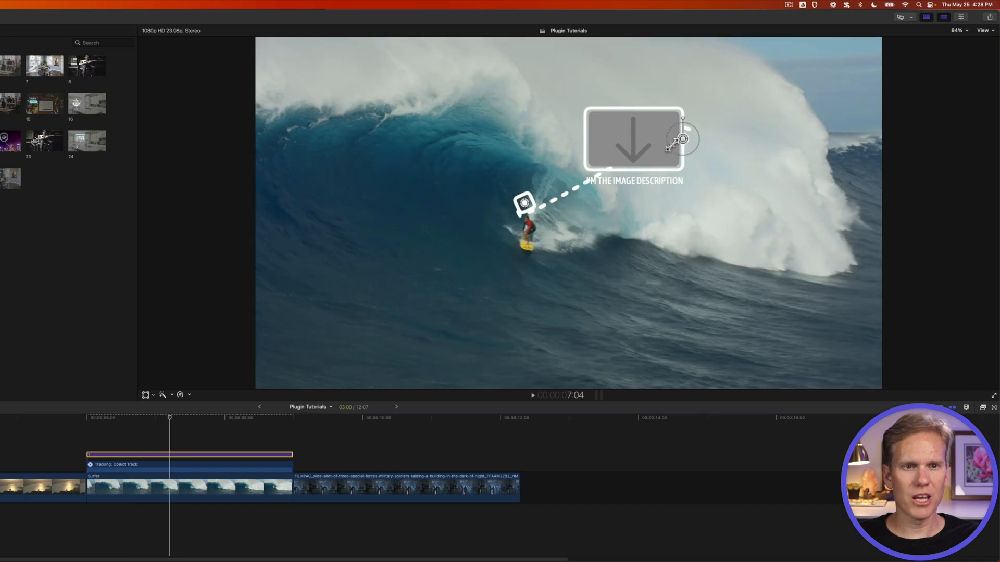
{"action": "mouse_move", "coordinate": [669, 147]}
{"action": "left_mouse_down"}
{"action": "mouse_move", "coordinate": [651, 159]}
{"action": "mouse_move", "coordinate": [663, 152]}
{"action": "left_mouse_up"}
{"action": "left_click_drag", "start_coordinate": [683, 139], "coordinate": [721, 109]}
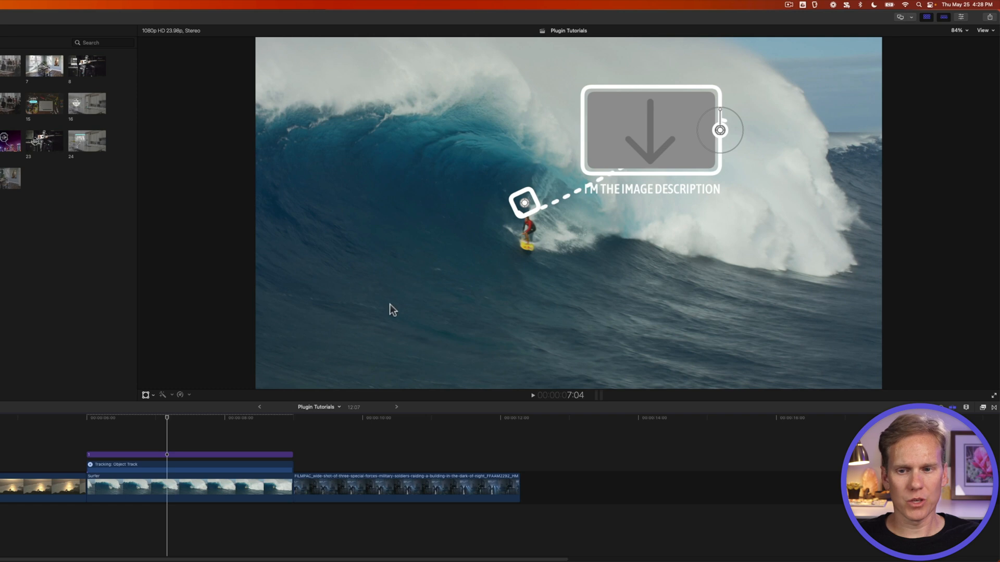
Enable Flip in the title's published parameters and move the image frame closer to the surfer
{"action": "left_click", "coordinate": [186, 454]}
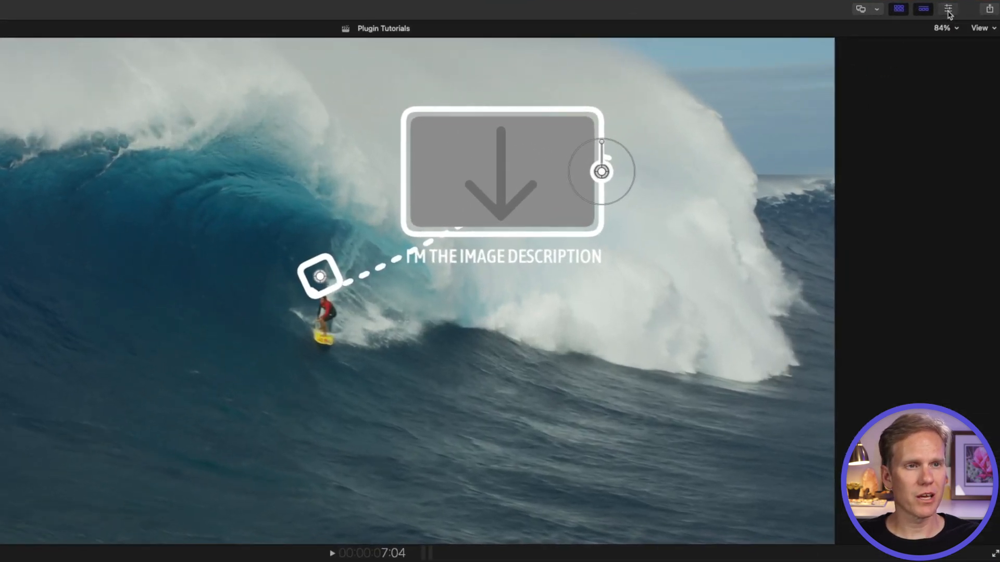
{"action": "left_click", "coordinate": [948, 10]}
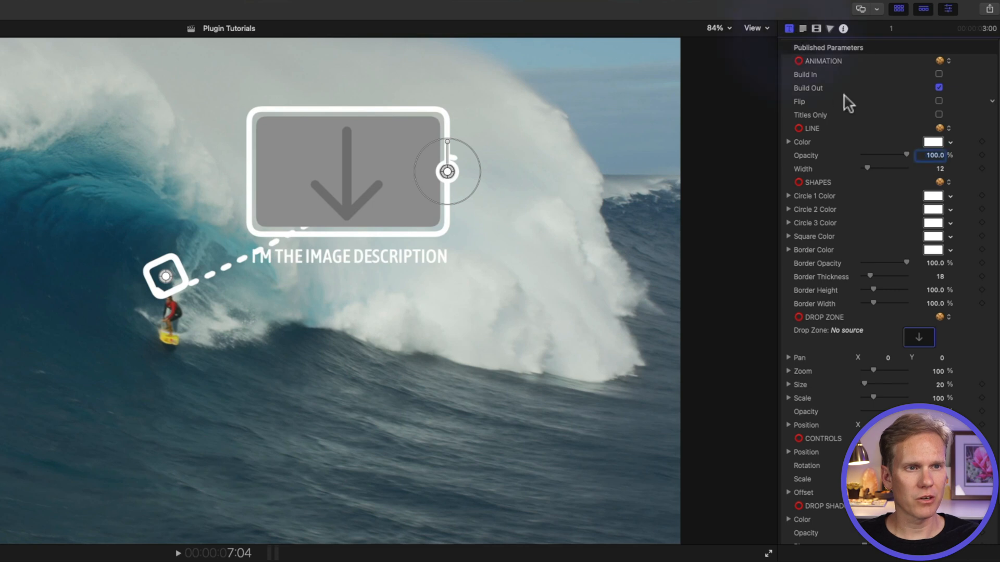
{"action": "left_click", "coordinate": [939, 101]}
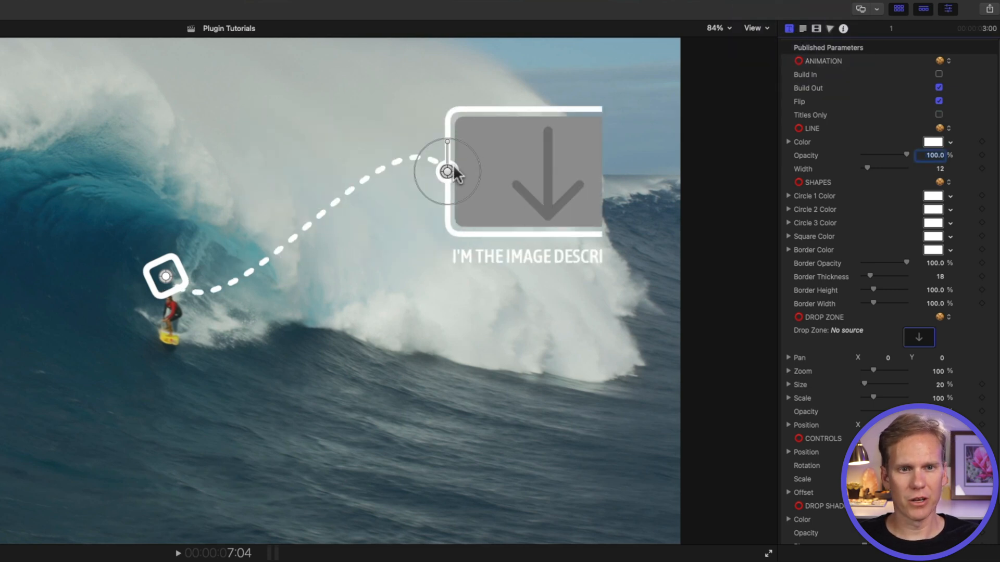
{"action": "left_click_drag", "start_coordinate": [453, 176], "coordinate": [272, 181]}
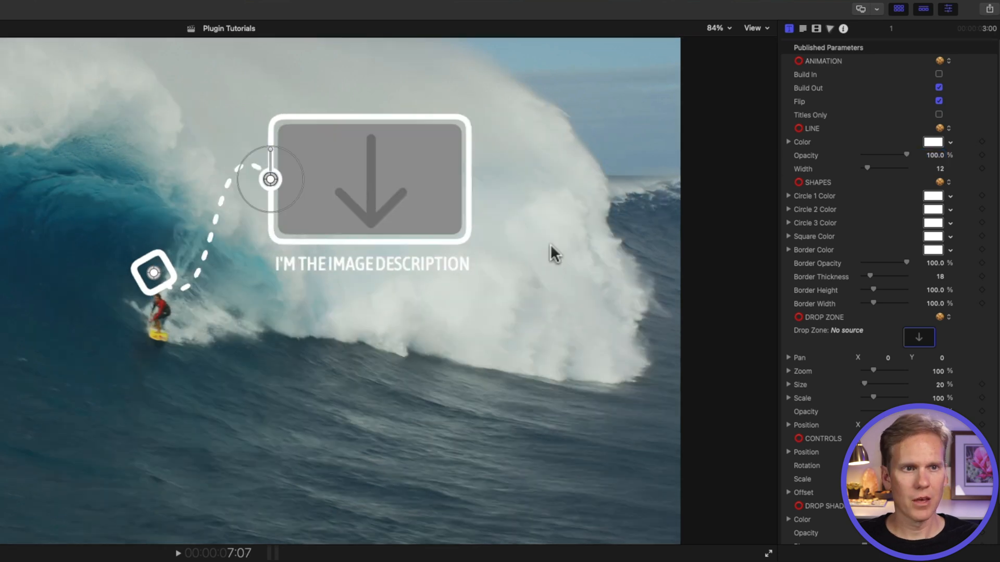
Turn Build Out off and Build In on for the title, and try Titles Only before turning it back off
{"action": "left_click", "coordinate": [939, 87]}
{"action": "left_click", "coordinate": [939, 75]}
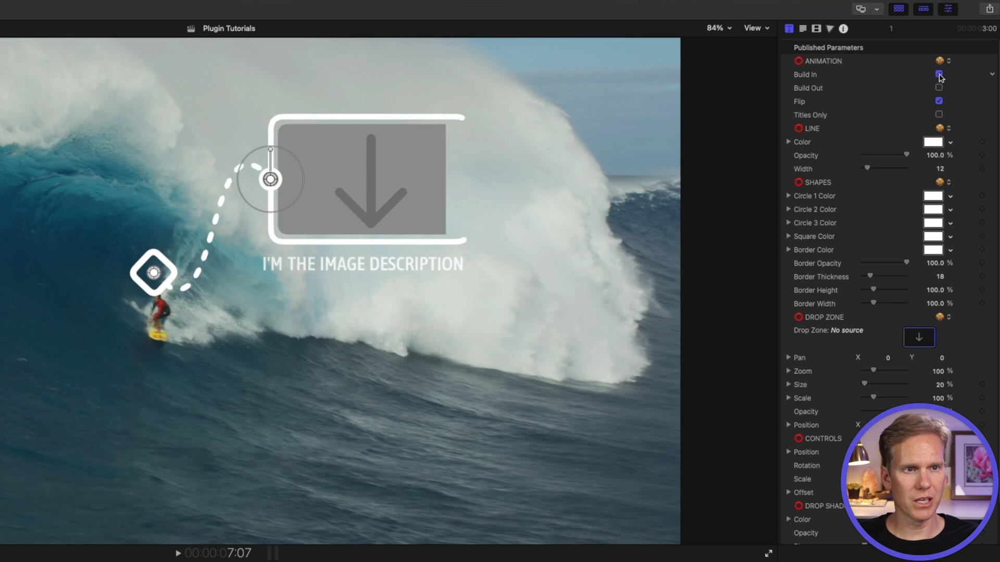
{"action": "left_click", "coordinate": [939, 115]}
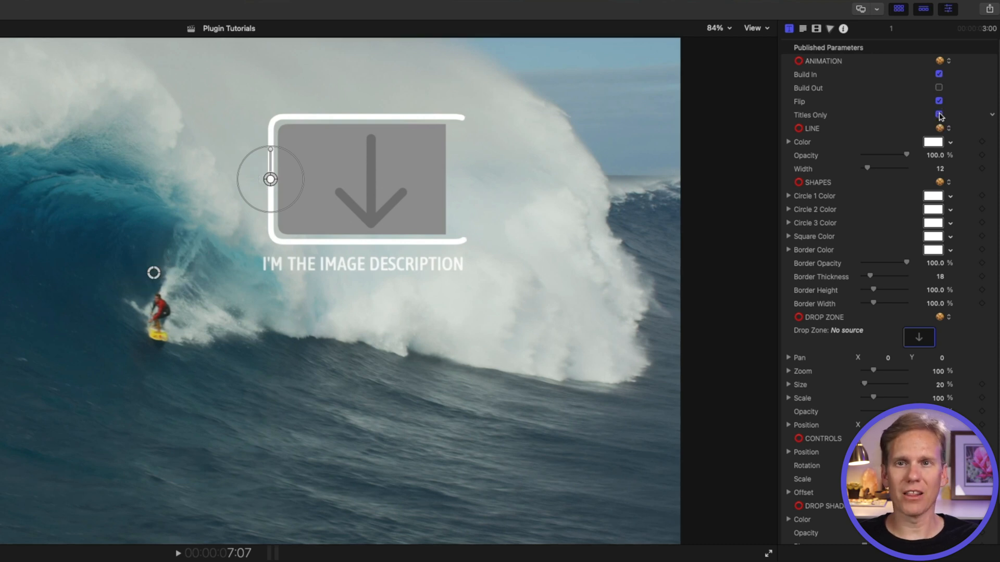
{"action": "left_click", "coordinate": [939, 114]}
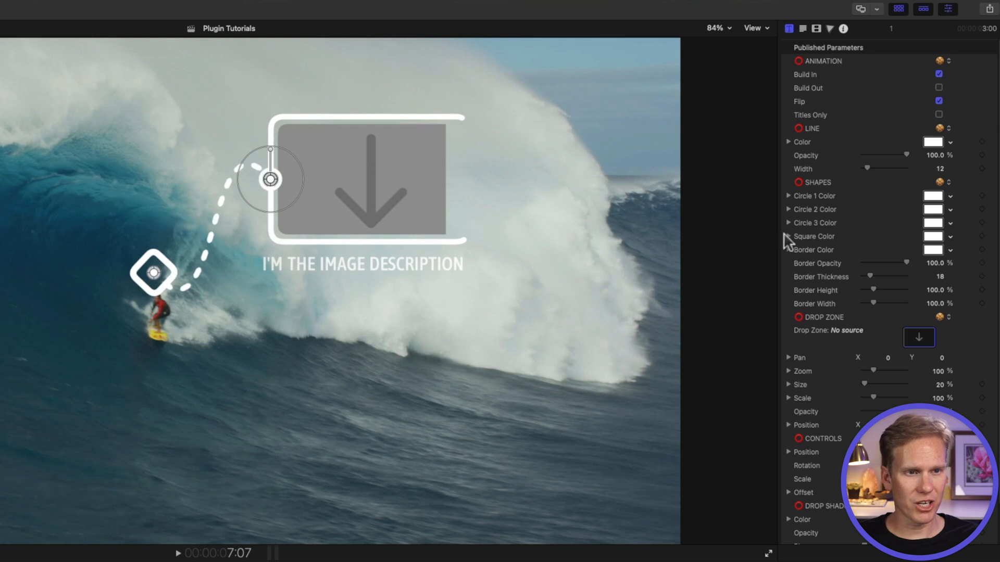
Set the line color to the purple saved swatch and copy it to all three circles, the square and the border
{"action": "left_click", "coordinate": [935, 144]}
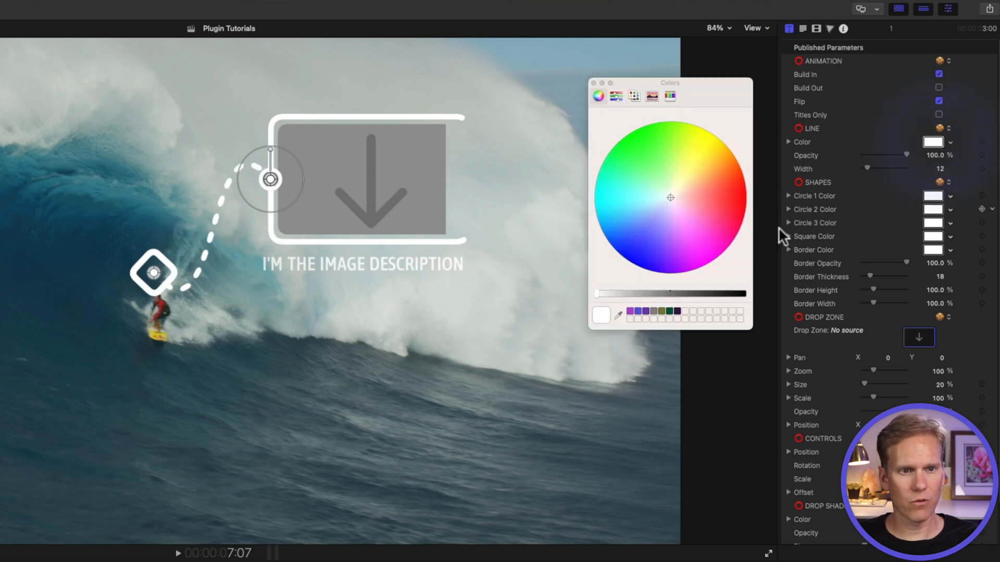
{"action": "left_click", "coordinate": [630, 312]}
{"action": "left_click", "coordinate": [934, 142]}
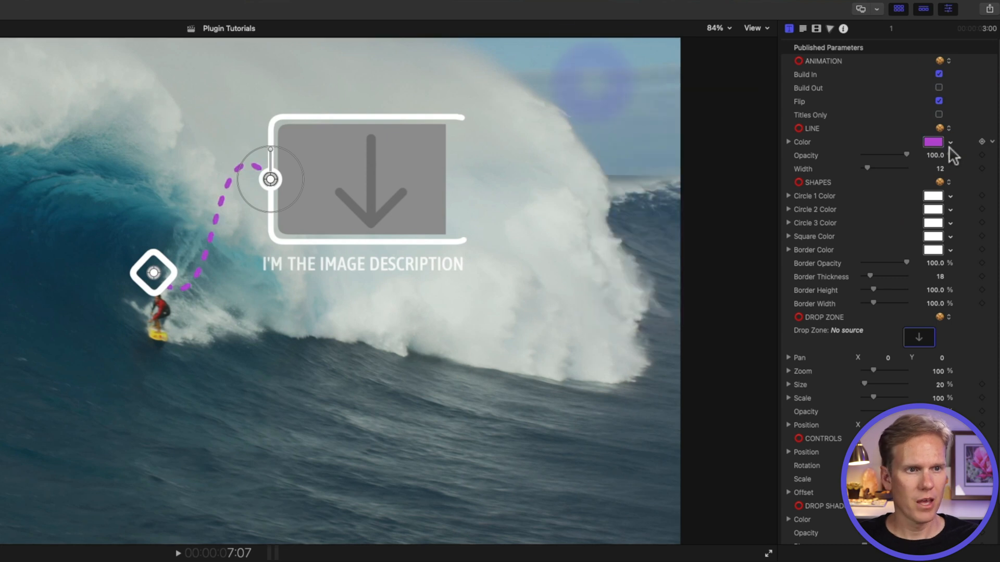
{"action": "left_click_drag", "start_coordinate": [939, 144], "coordinate": [937, 224]}
{"action": "left_click_drag", "start_coordinate": [937, 224], "coordinate": [937, 251]}
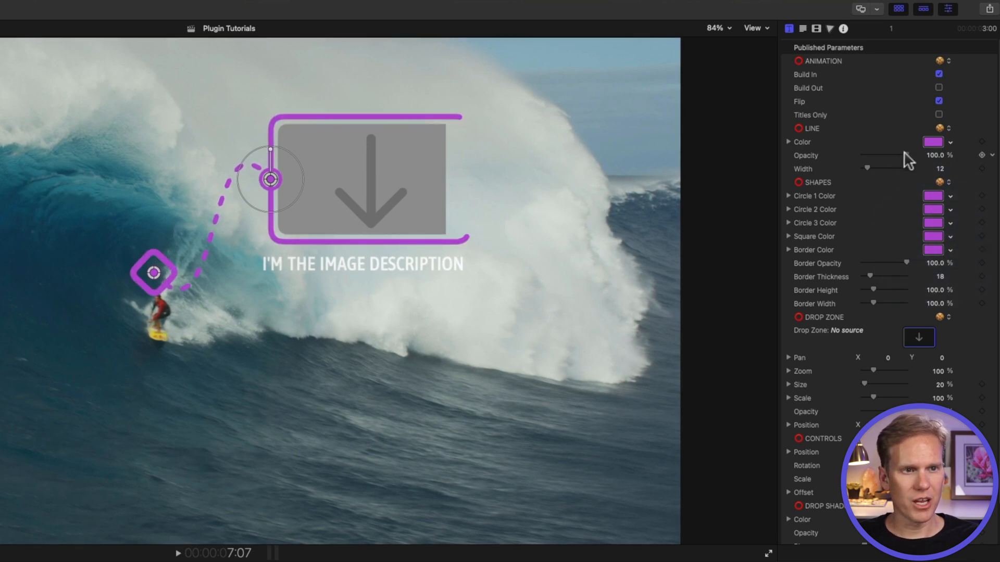
{"action": "left_click_drag", "start_coordinate": [868, 167], "coordinate": [874, 168]}
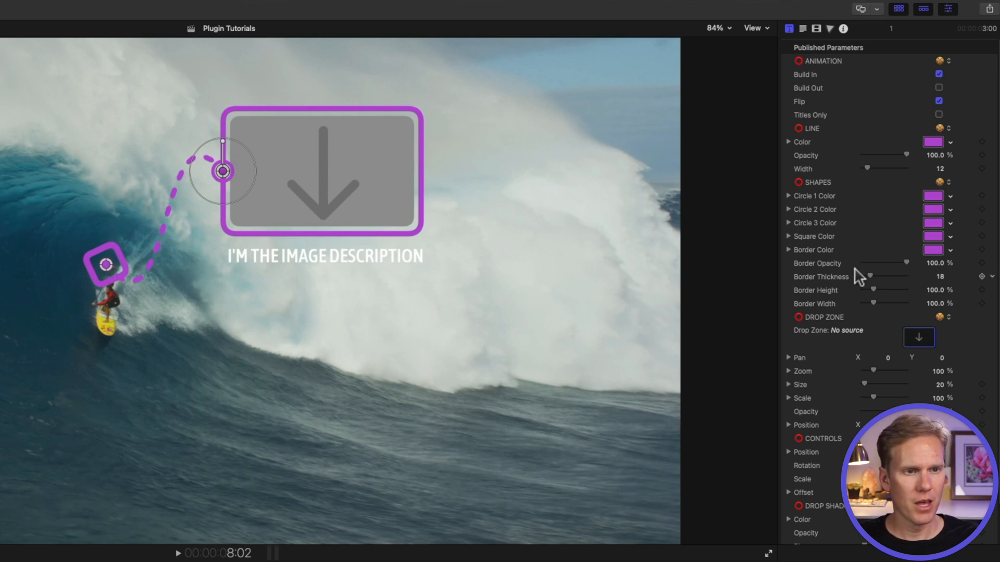
{"action": "left_click_drag", "start_coordinate": [907, 262], "coordinate": [937, 262]}
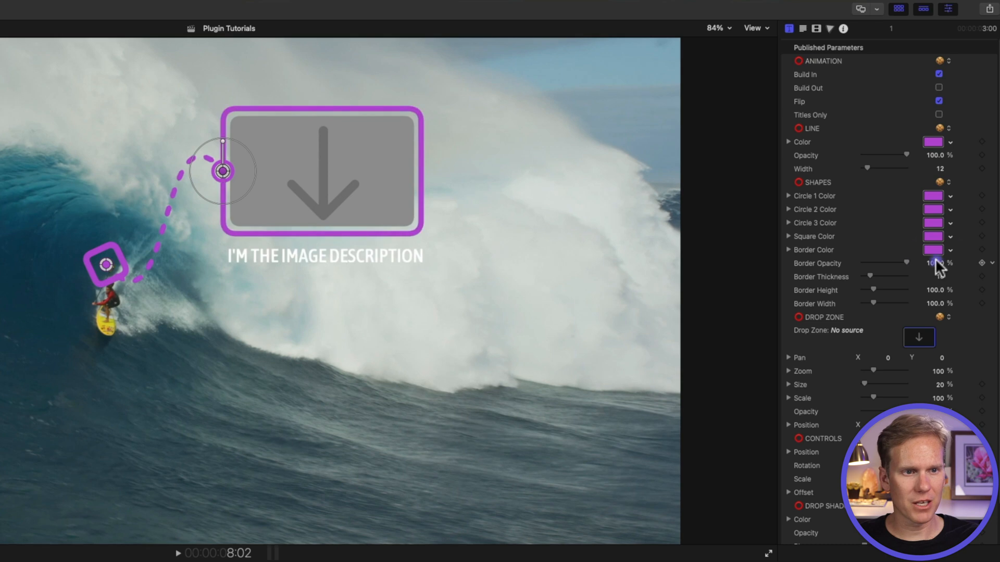
{"action": "left_click_drag", "start_coordinate": [870, 276], "coordinate": [887, 302]}
{"action": "key", "text": "super+z"}
{"action": "key", "text": "super+z"}
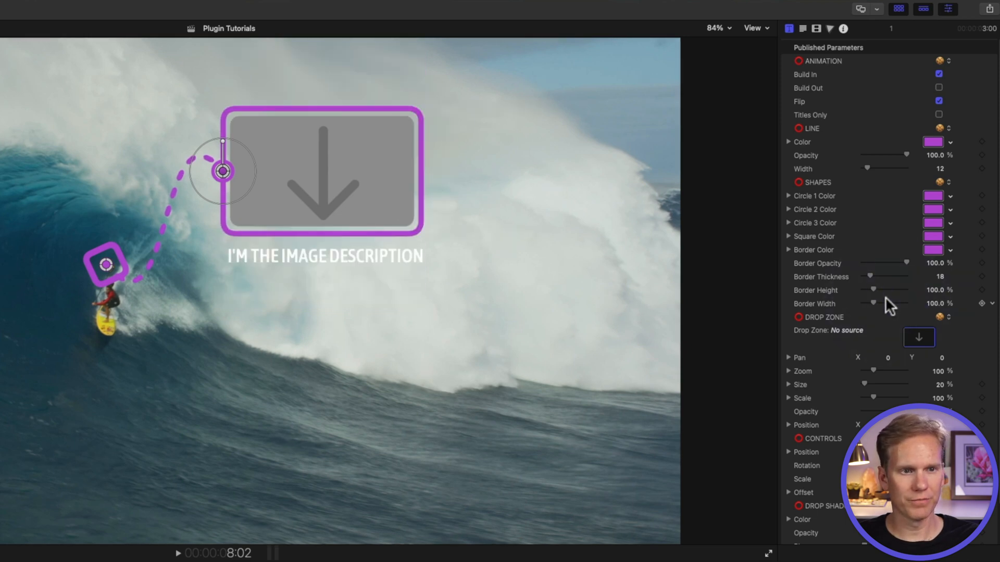
Fill the title's drop zone with the vertical Pexels surfer photo whose file name ends in 1650732 from the Tutorials event
{"action": "scroll", "coordinate": [887, 305], "scroll_direction": "down", "scroll_amount": 3}
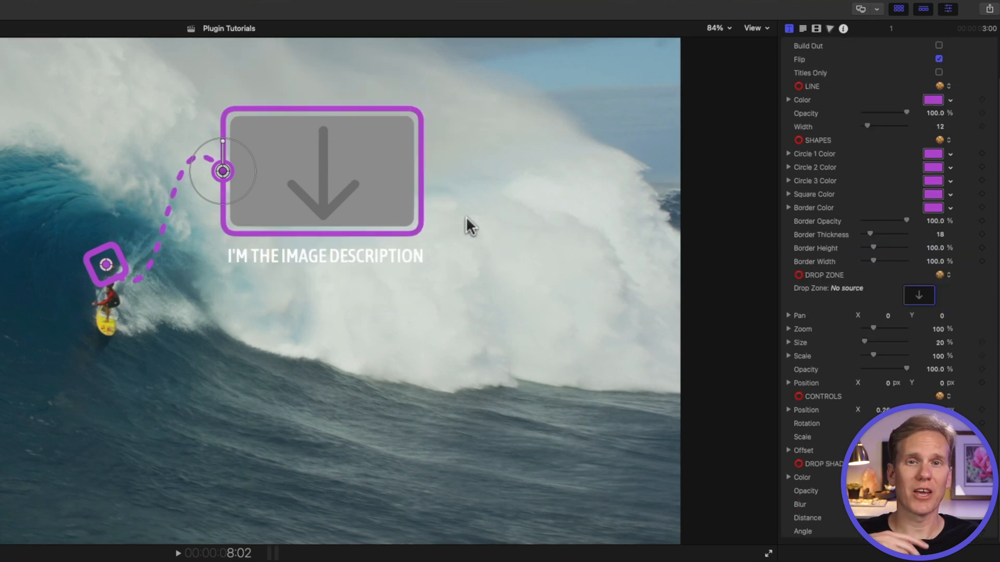
{"action": "left_click", "coordinate": [920, 299]}
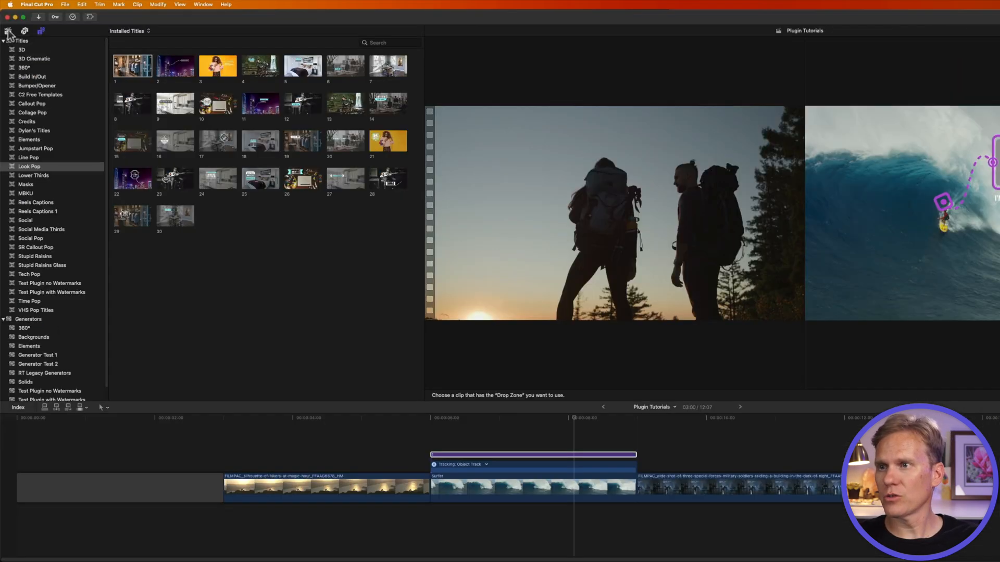
{"action": "left_click", "coordinate": [8, 31]}
{"action": "scroll", "coordinate": [294, 278], "scroll_direction": "down", "scroll_amount": 5}
{"action": "scroll", "coordinate": [294, 280], "scroll_direction": "down", "scroll_amount": 10}
{"action": "left_click", "coordinate": [220, 267]}
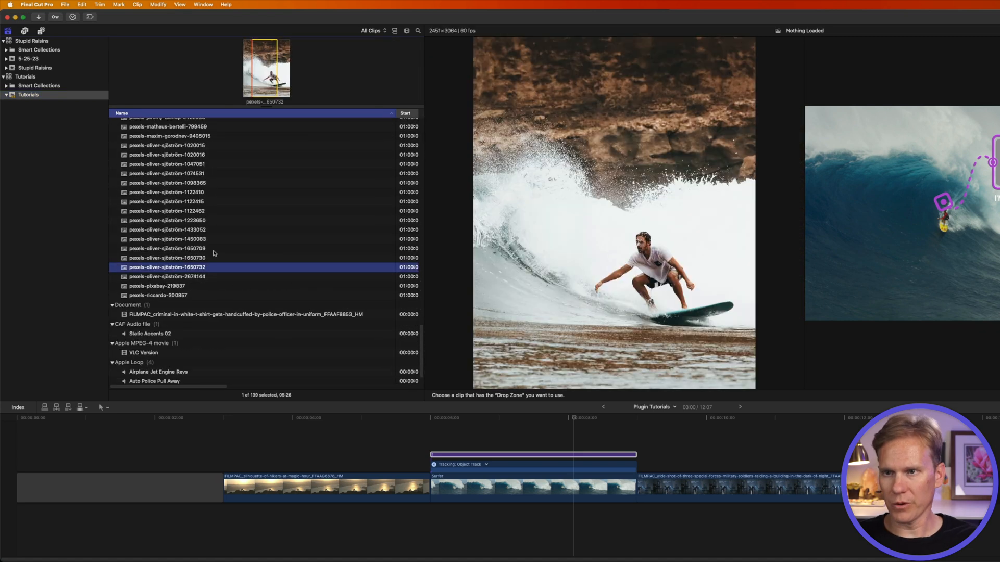
{"action": "left_click", "coordinate": [247, 71]}
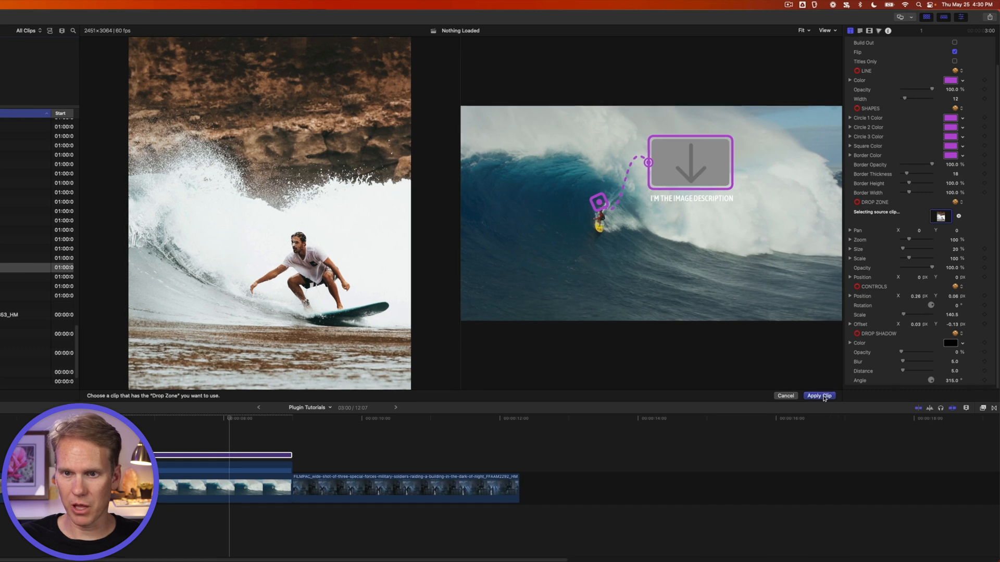
{"action": "left_click", "coordinate": [821, 397]}
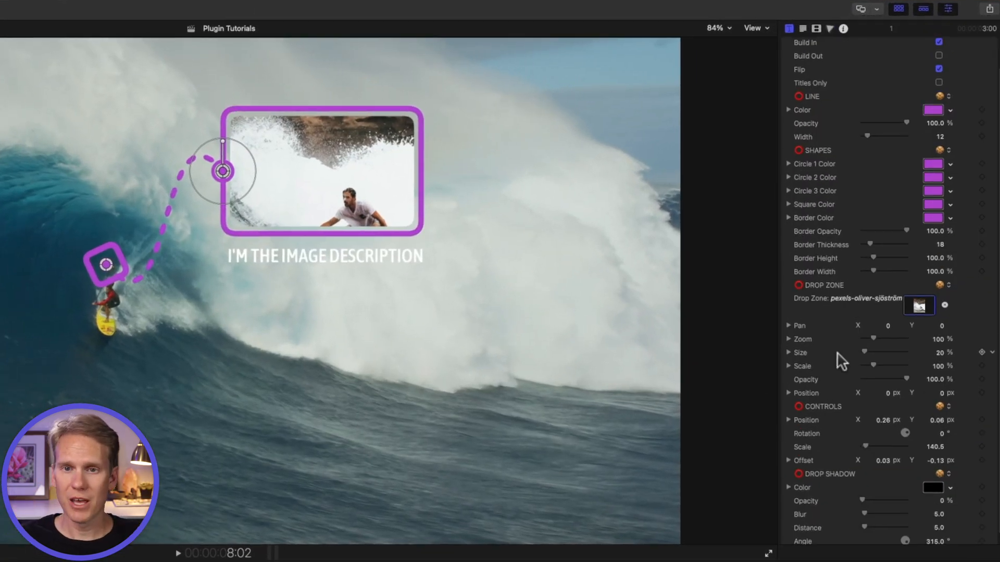
Frame the surfer in the drop zone by zooming the photo to 136% and panning it to X -40.3, Y 55.0
{"action": "left_click_drag", "start_coordinate": [888, 325], "coordinate": [888, 327]}
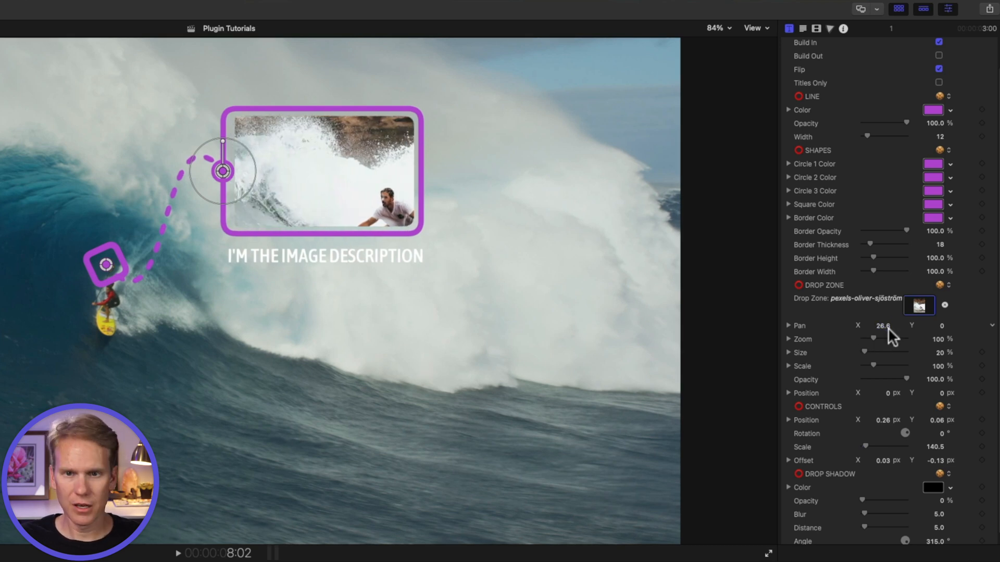
{"action": "key", "text": "super+z"}
{"action": "left_click_drag", "start_coordinate": [874, 338], "coordinate": [884, 339]}
{"action": "left_click_drag", "start_coordinate": [943, 326], "coordinate": [865, 353]}
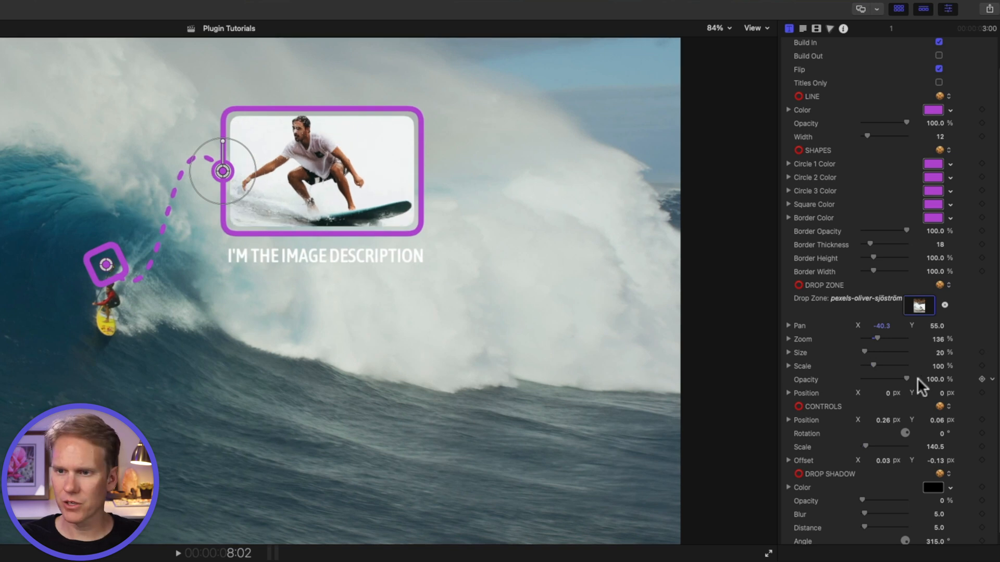
{"action": "left_click_drag", "start_coordinate": [898, 379], "coordinate": [955, 383]}
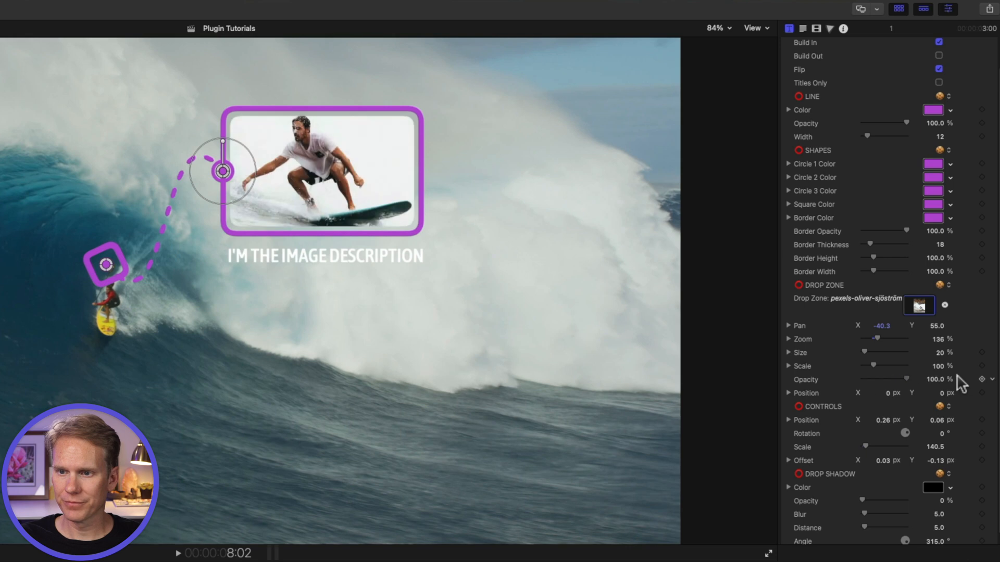
Set the drop shadow's blur to 42 and distance to 14, try it at 100% opacity, and return the opacity to 0%
{"action": "scroll", "coordinate": [880, 398], "scroll_direction": "down", "scroll_amount": 1}
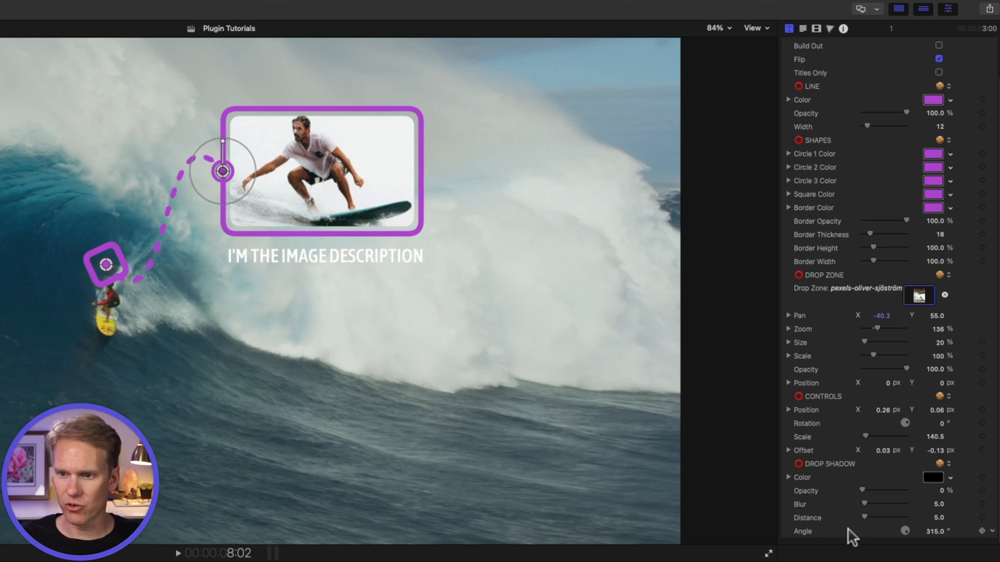
{"action": "left_click_drag", "start_coordinate": [864, 492], "coordinate": [871, 519]}
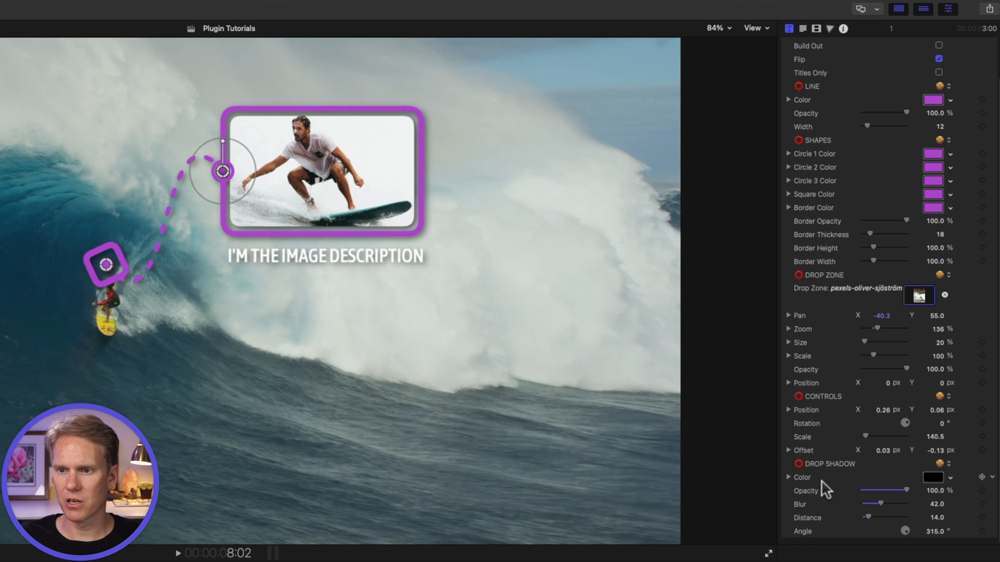
{"action": "left_click_drag", "start_coordinate": [905, 490], "coordinate": [860, 490]}
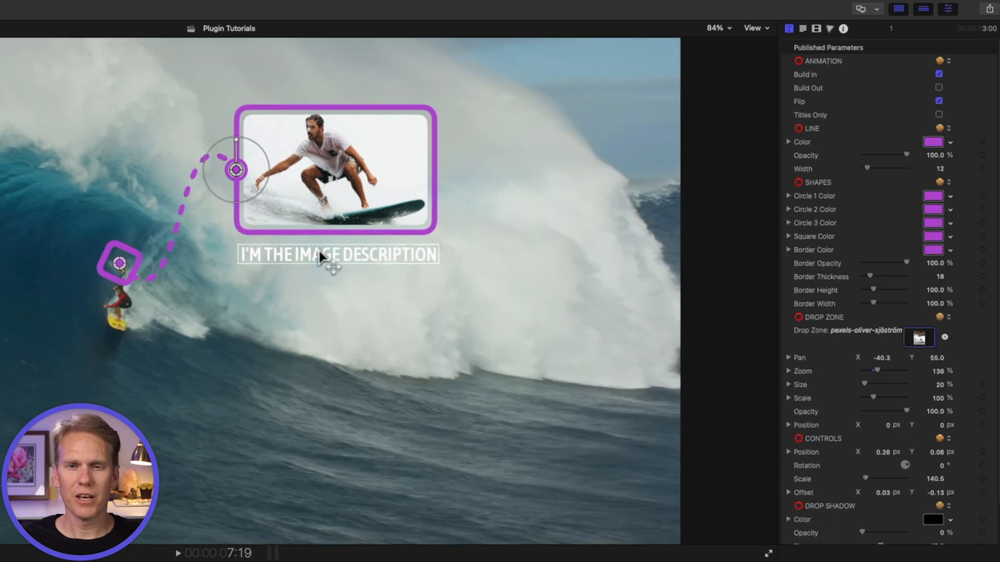
Replace the image description text under the frame with "GET PITTED!"
{"action": "double_click", "coordinate": [320, 258]}
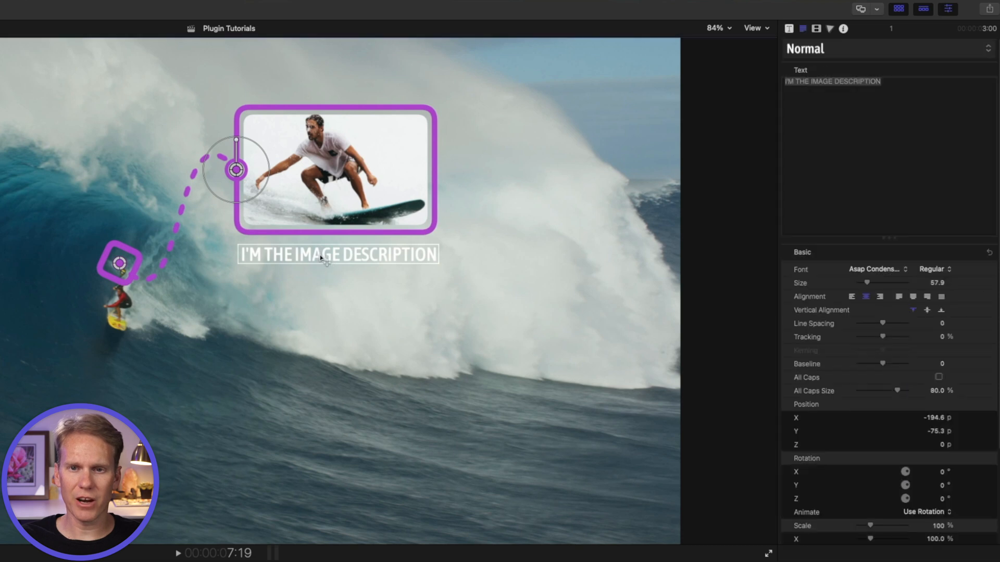
{"action": "left_click", "coordinate": [897, 98]}
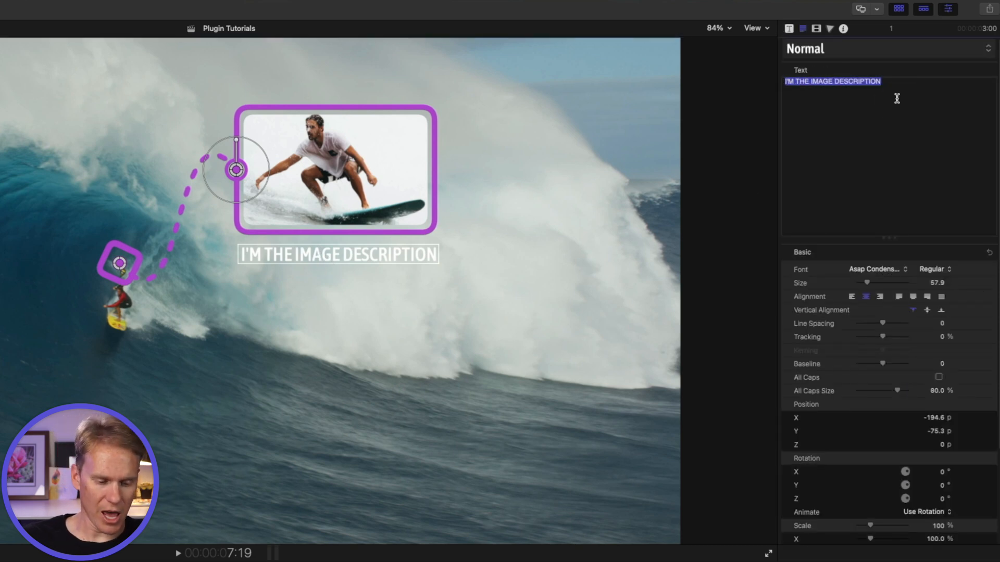
{"action": "type", "text": "GET PITTED!"}
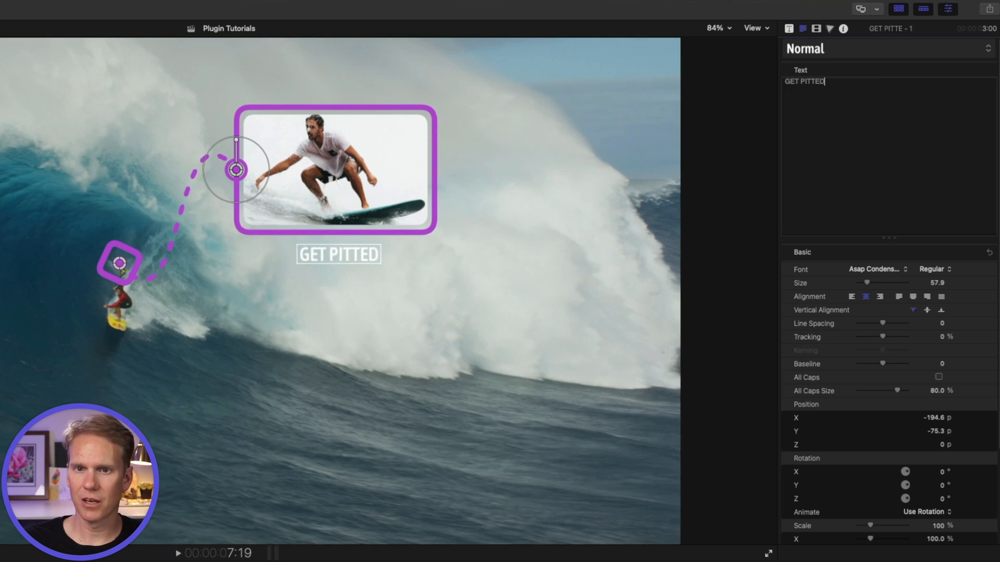
Enlarge the "GET PITTED!" text to size 128 and move it down just below the image frame, to about X -200, Y -107
{"action": "left_click", "coordinate": [892, 266]}
{"action": "left_click", "coordinate": [893, 281]}
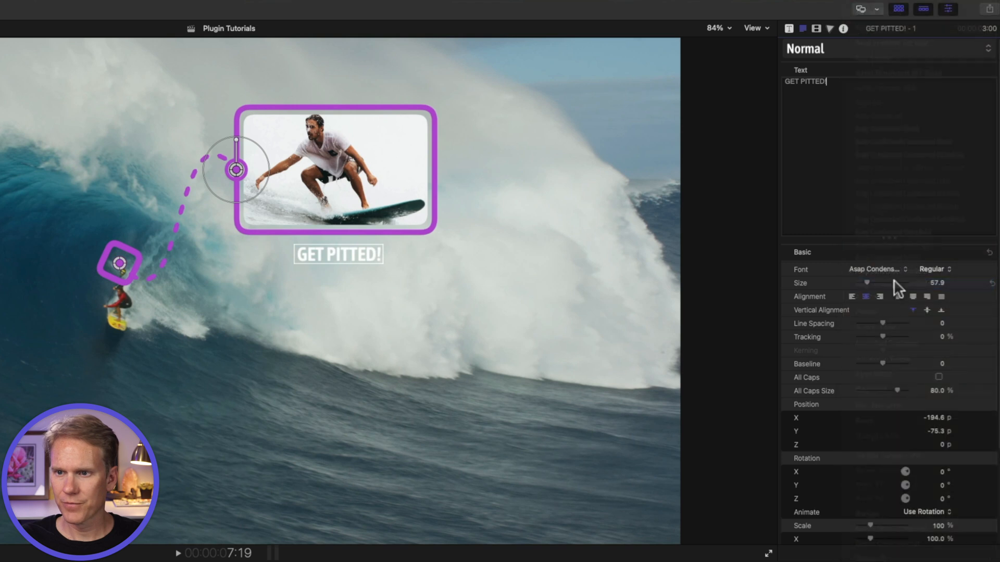
{"action": "left_click_drag", "start_coordinate": [866, 283], "coordinate": [879, 282]}
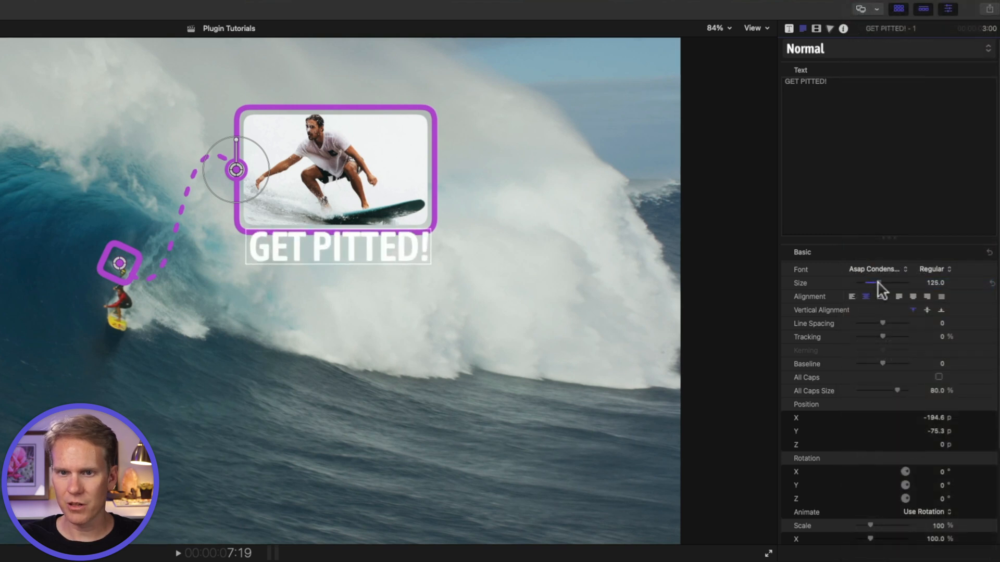
{"action": "left_click_drag", "start_coordinate": [326, 245], "coordinate": [322, 257]}
Set the text's face color to the purple saved swatch and put the playhead back on the surfer clip at about 8:07
{"action": "scroll", "coordinate": [897, 383], "scroll_direction": "down", "scroll_amount": 5}
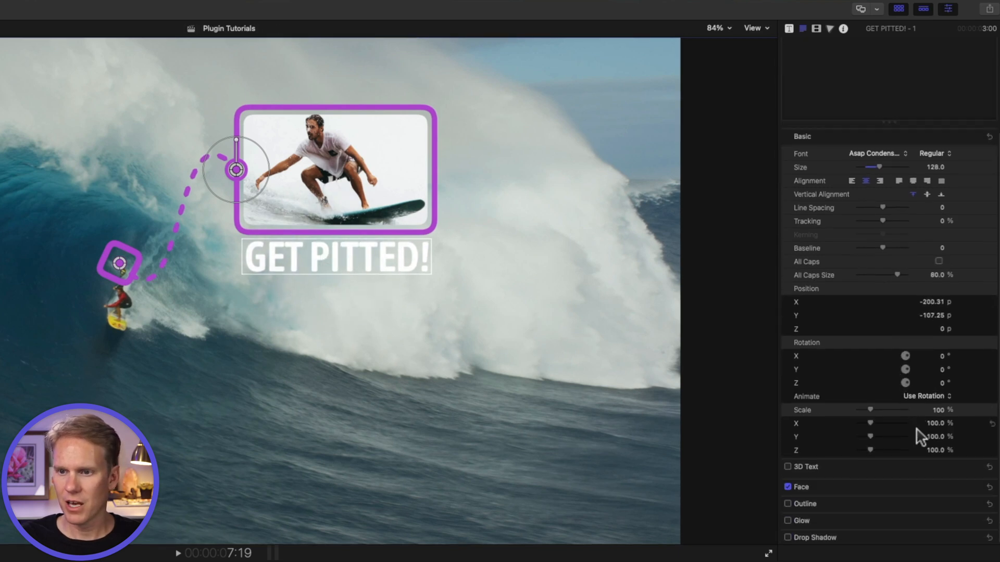
{"action": "left_click", "coordinate": [977, 488]}
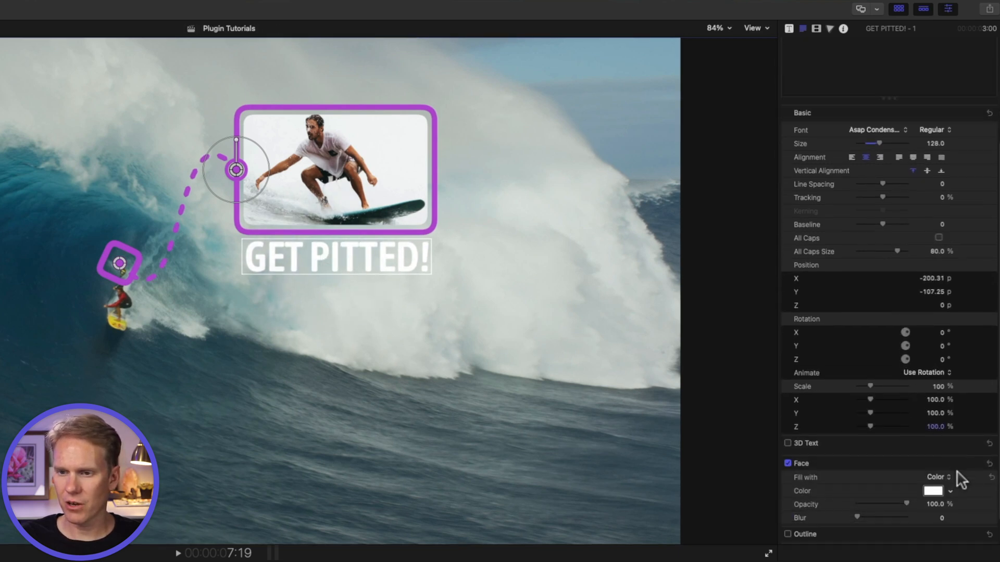
{"action": "left_click", "coordinate": [932, 461]}
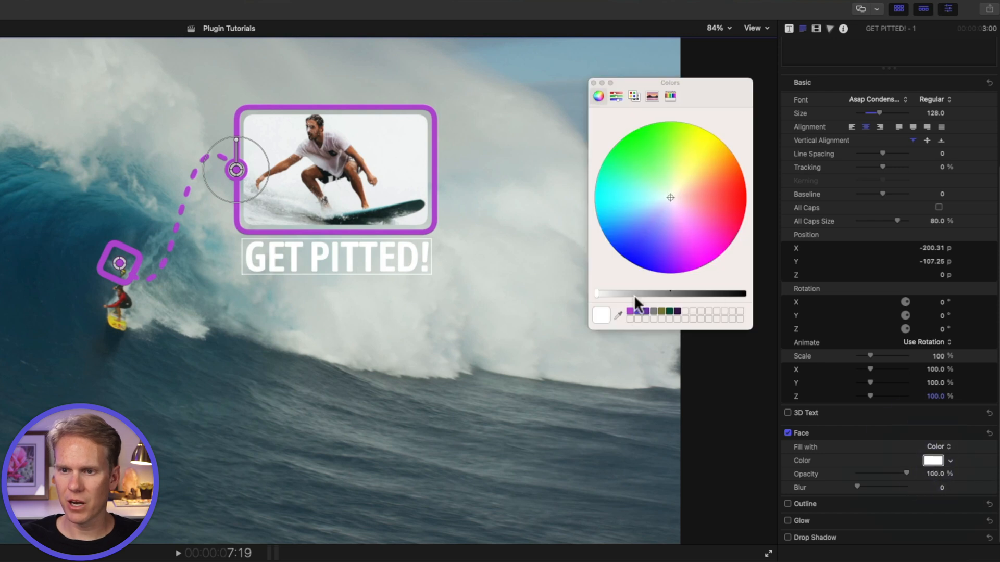
{"action": "left_click", "coordinate": [630, 312]}
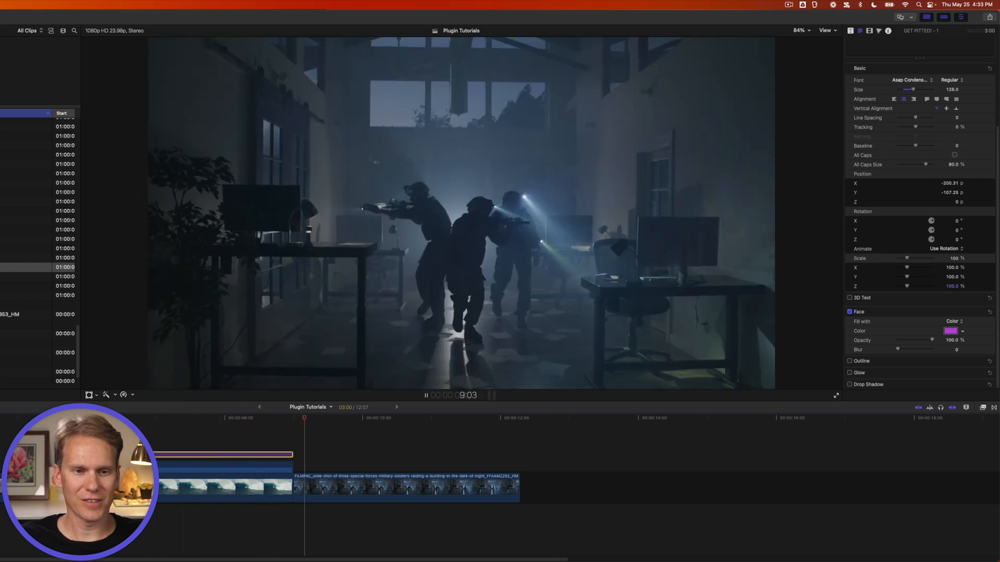
{"action": "left_click", "coordinate": [247, 438]}
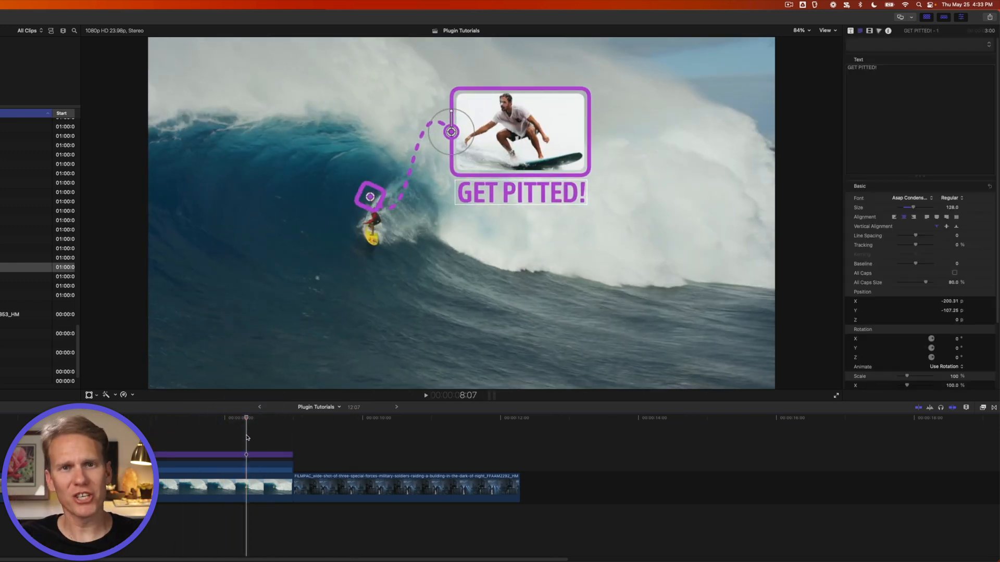